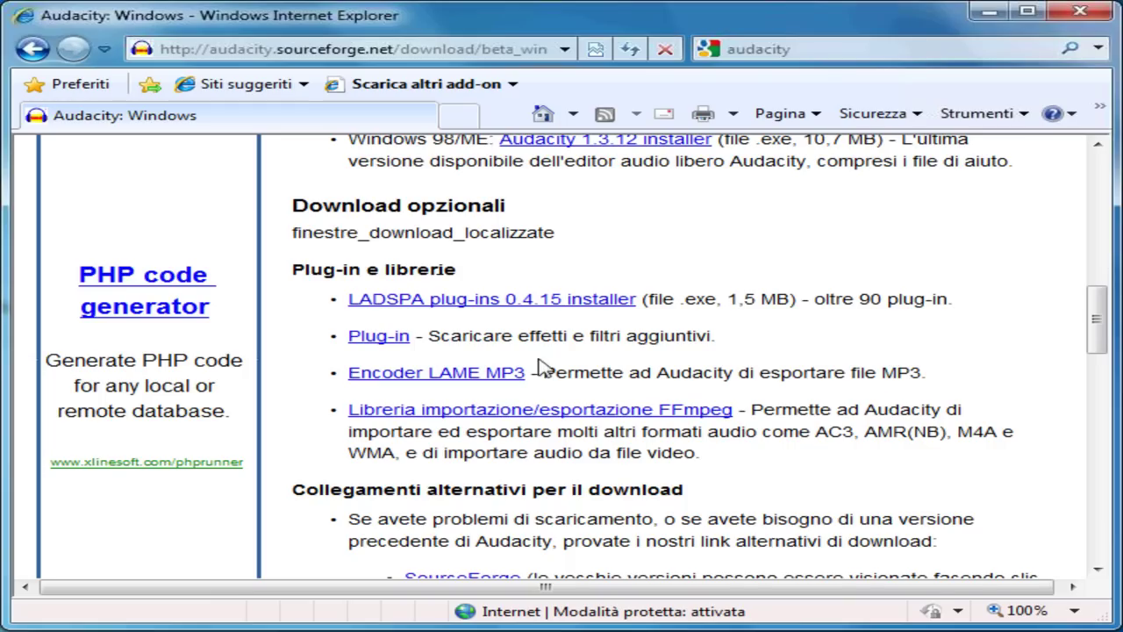
- Open the Encoder LAME MP3 help page and follow its Windows instructions to the LAME download page
left_click(452, 376)
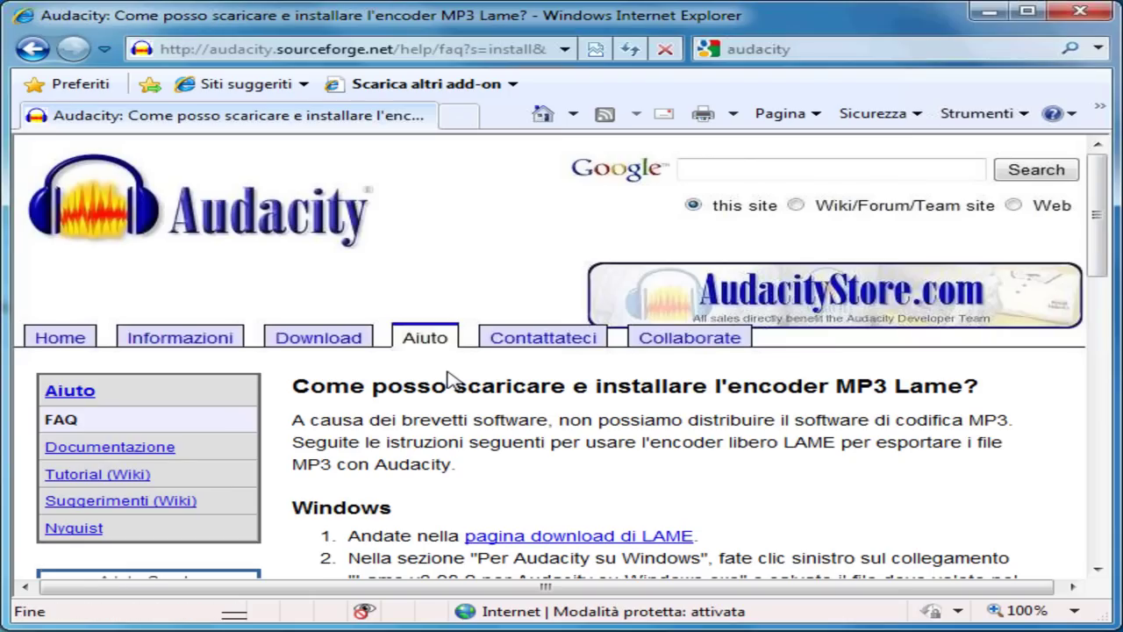
left_click_drag(1097, 227, 1092, 317)
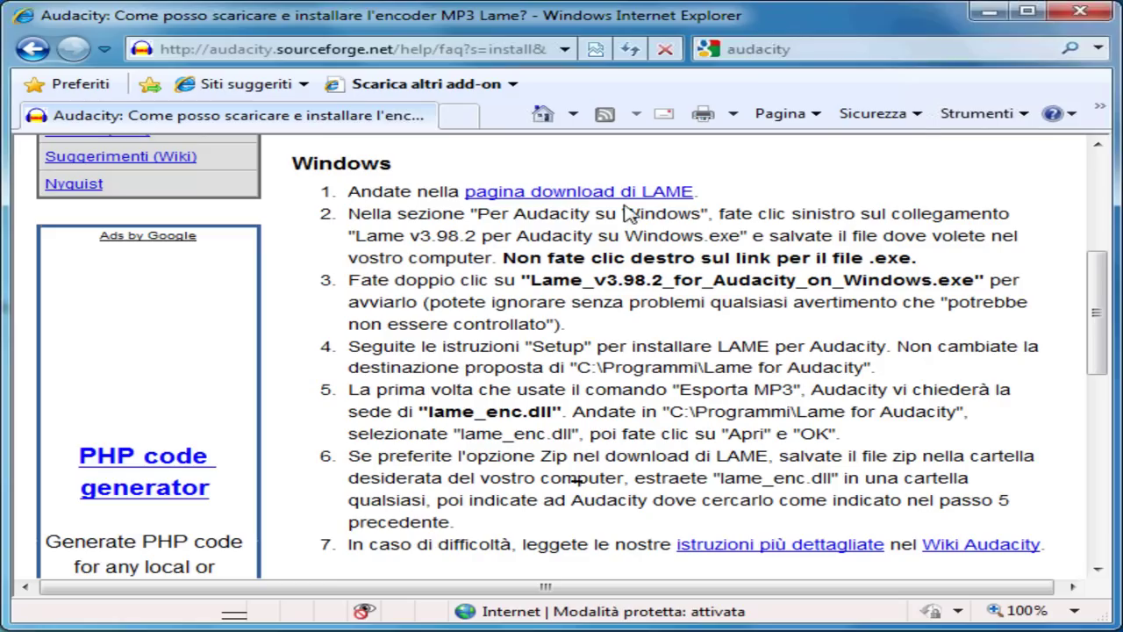
left_click(558, 201)
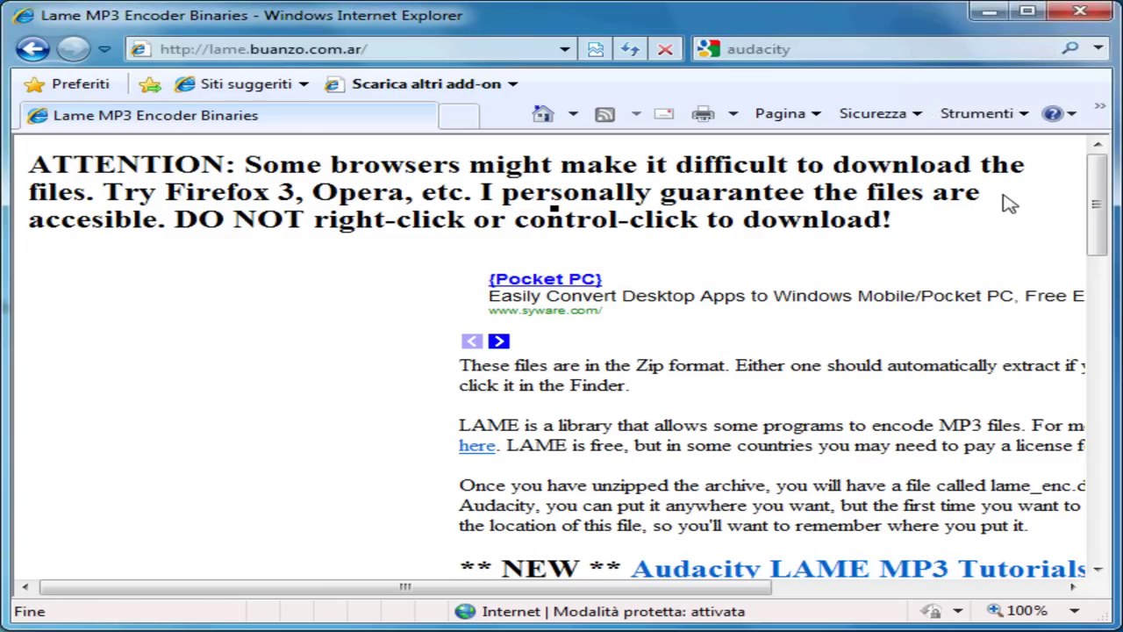
- Download Lame_v3.98.2_for_Audacity_on_Windows.exe to the Desktop and close the browser
left_click_drag(1093, 181, 1096, 263)
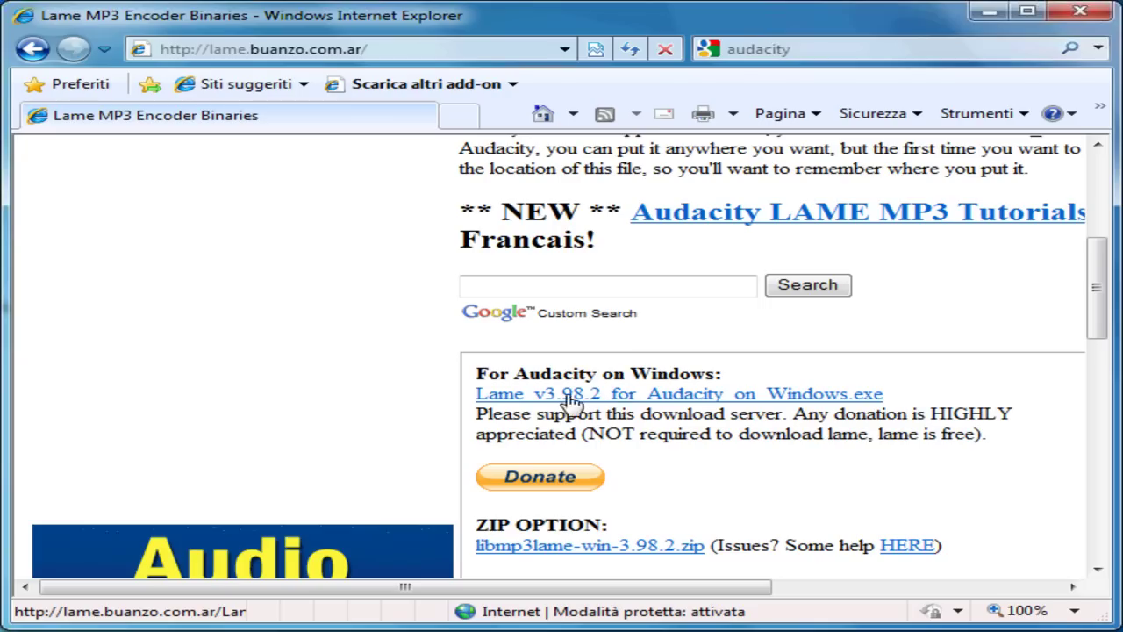
left_click(623, 396)
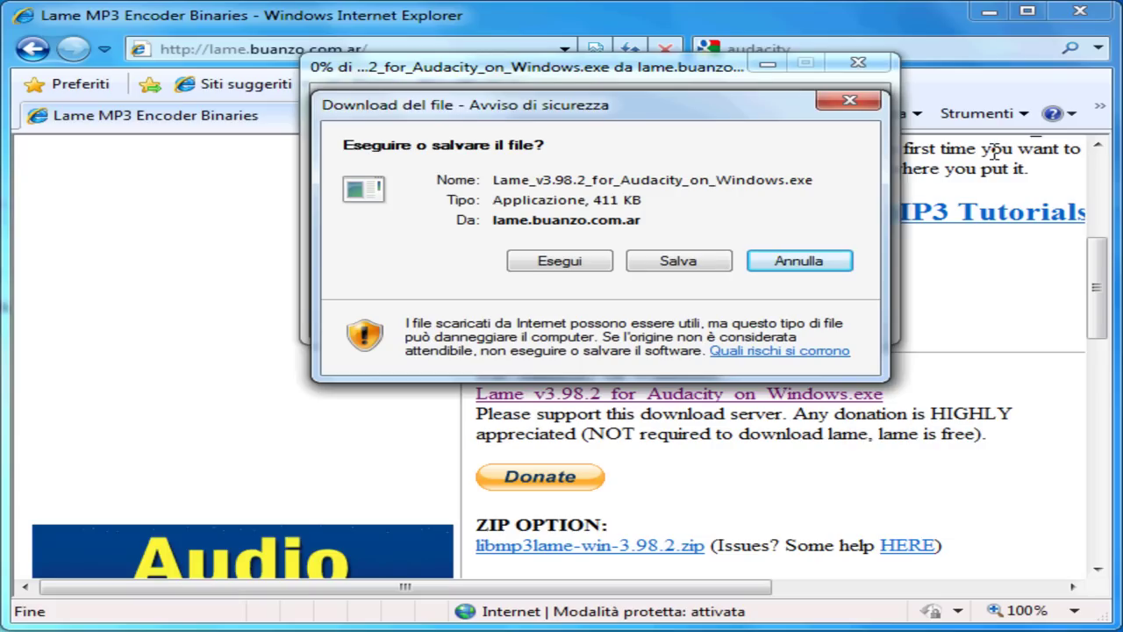
left_click(678, 261)
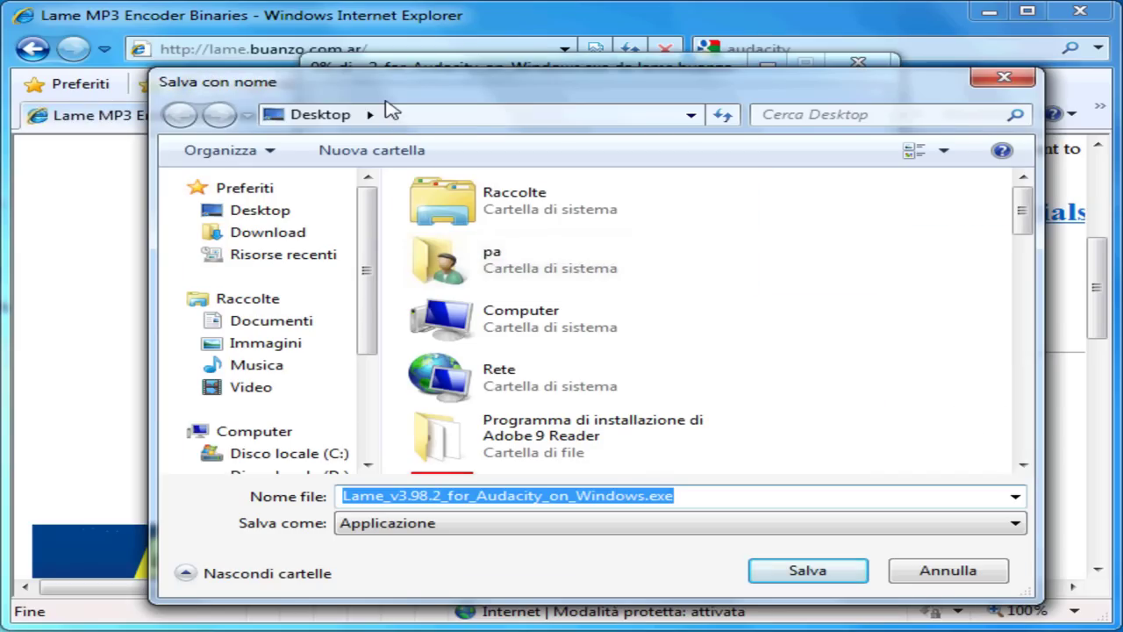
left_click(825, 575)
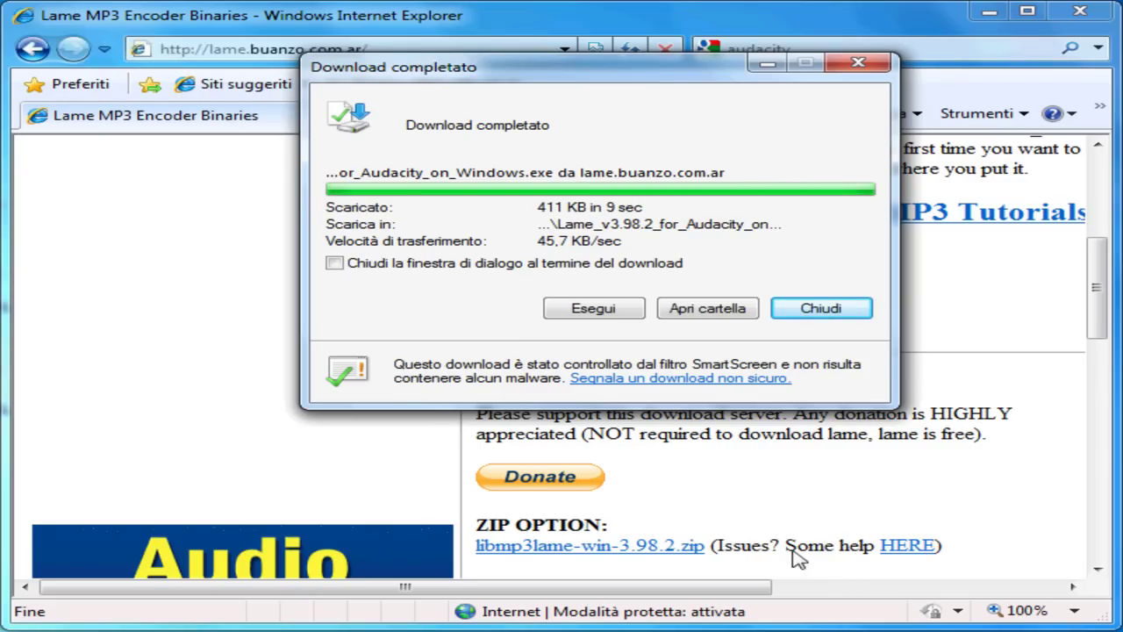
left_click(821, 309)
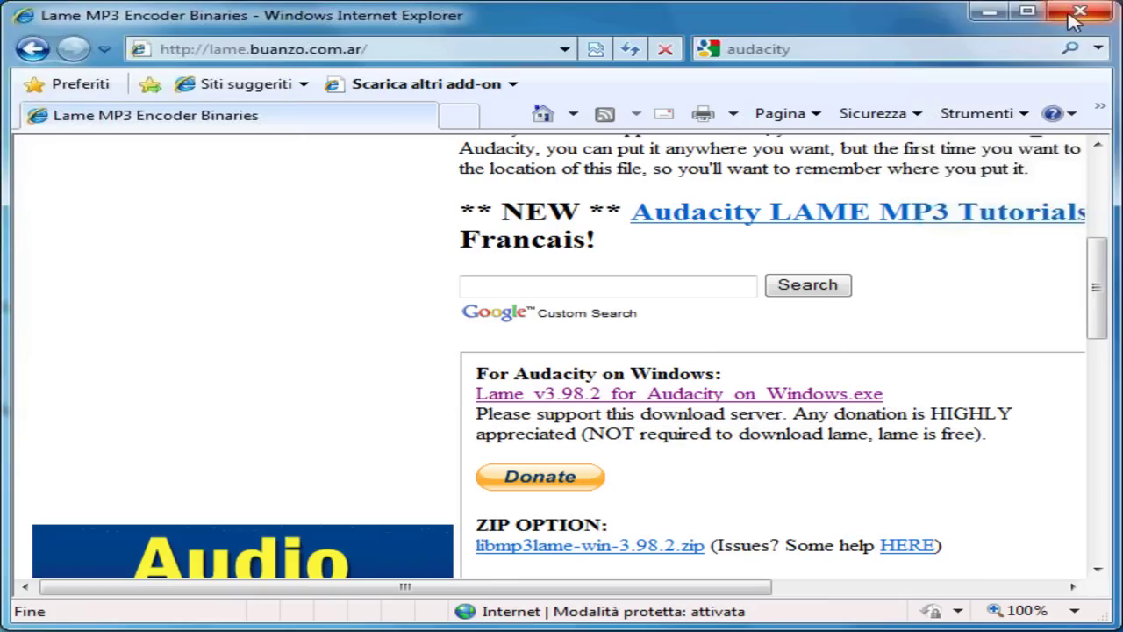
left_click(1076, 16)
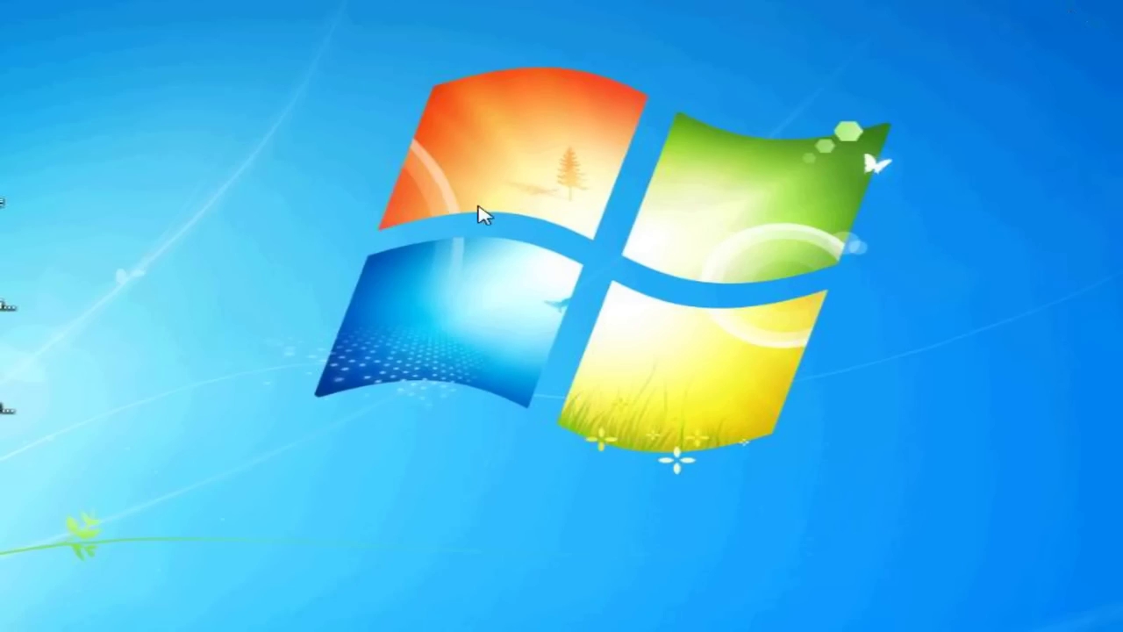
- Move the Audacity and LAME installer files to a free area of the desktop, one above the other
left_click_drag(98, 303, 331, 202)
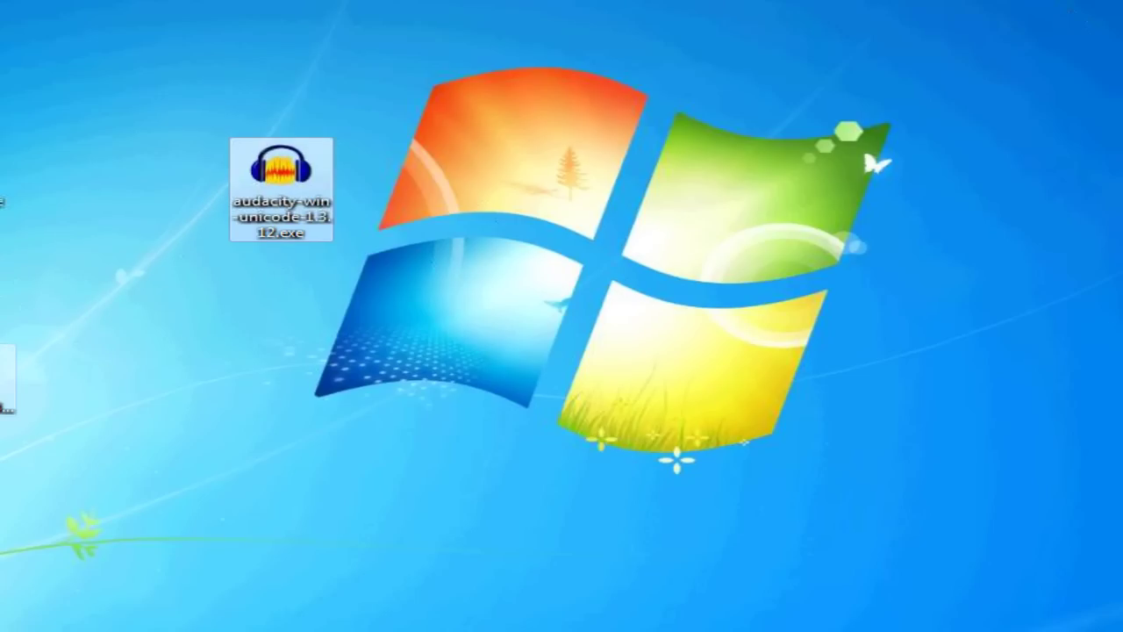
left_click_drag(7, 351, 313, 271)
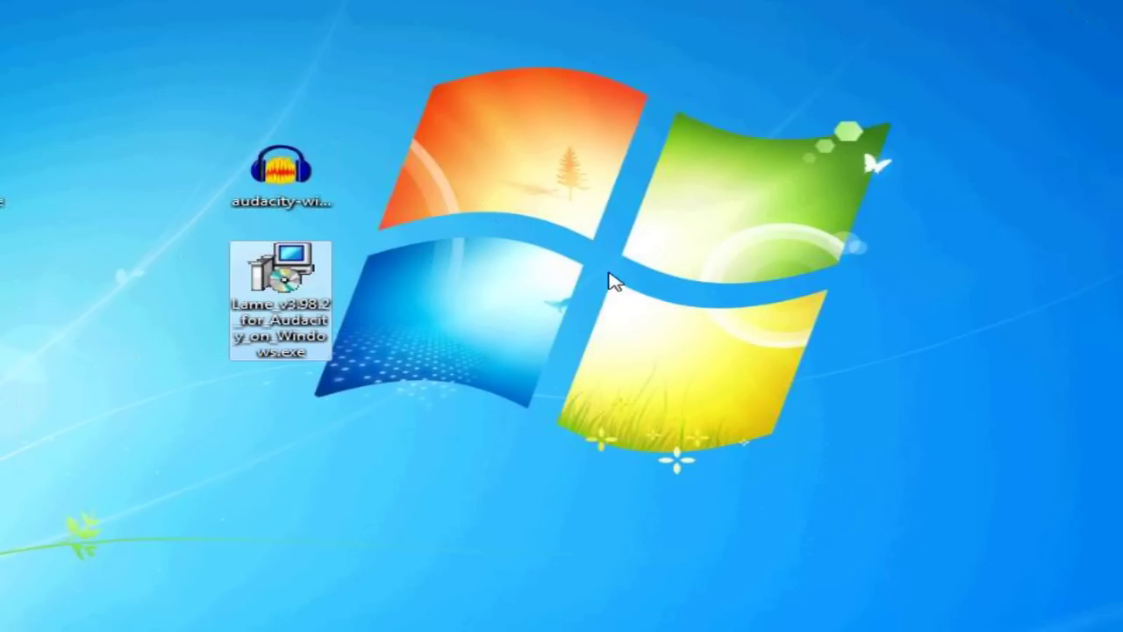
- Run audacity-win-unicode-1.3.12.exe from the desktop, allow it to execute, and use Italiano as the setup language
left_click(282, 158)
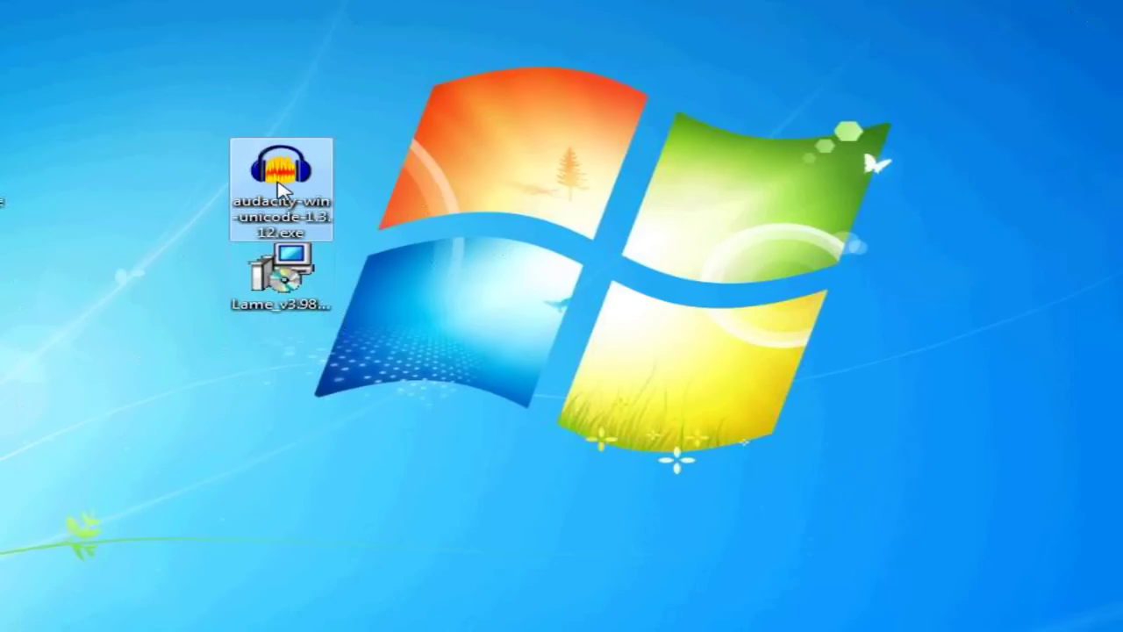
double_click(292, 182)
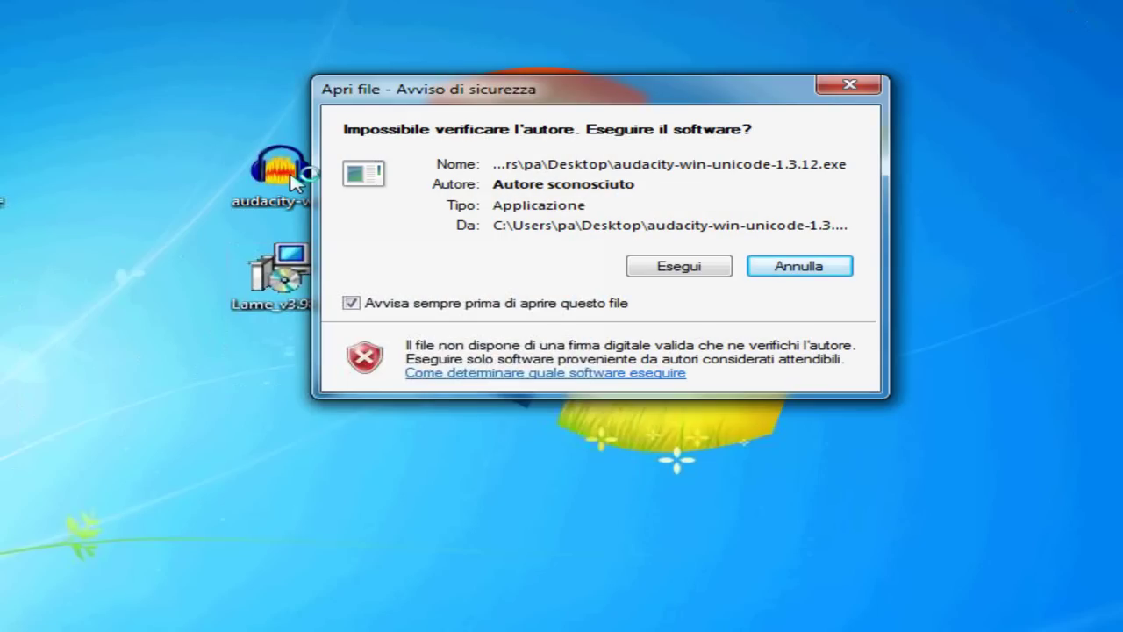
left_click(681, 267)
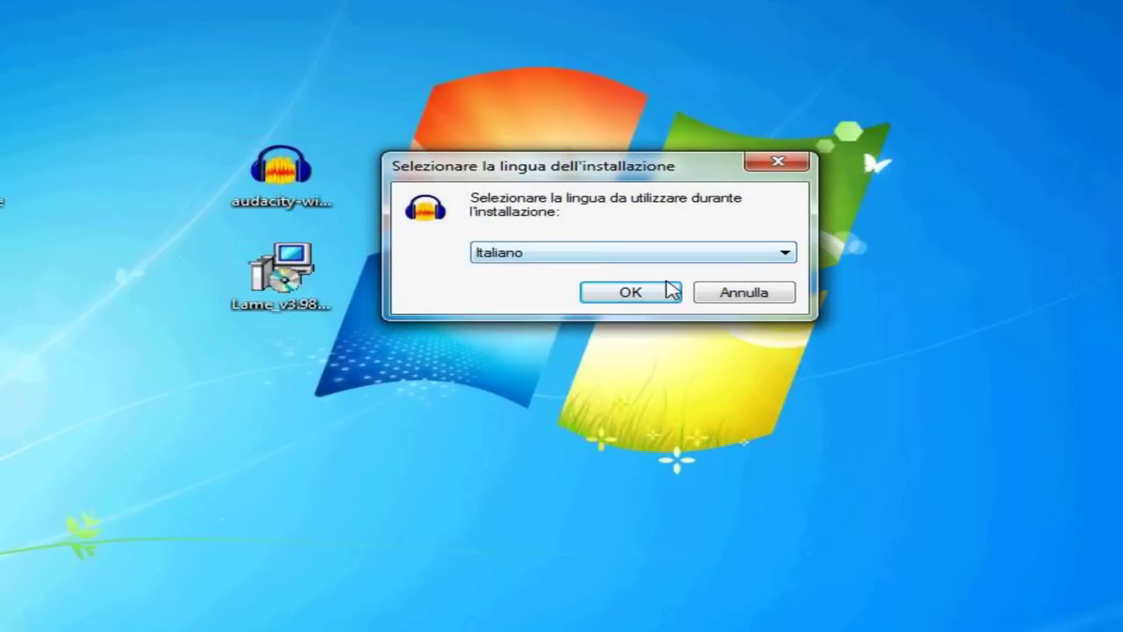
left_click(647, 301)
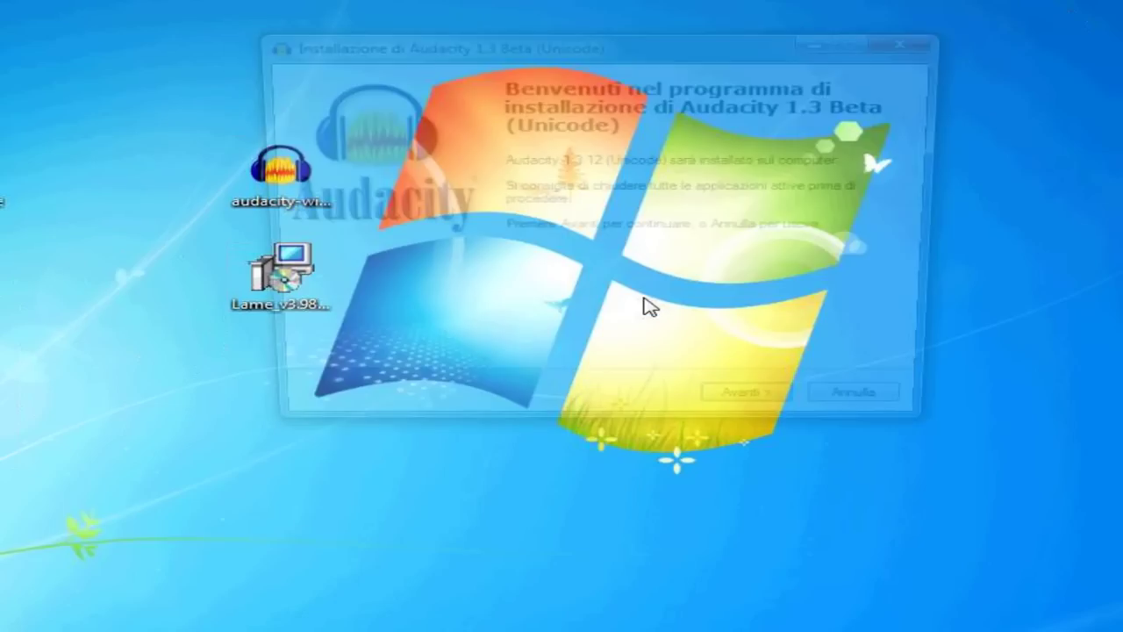
- Install Audacity 1.3 Beta (Unicode) in the default Program Files (x86) folder with the desktop icon option enabled
left_click(739, 415)
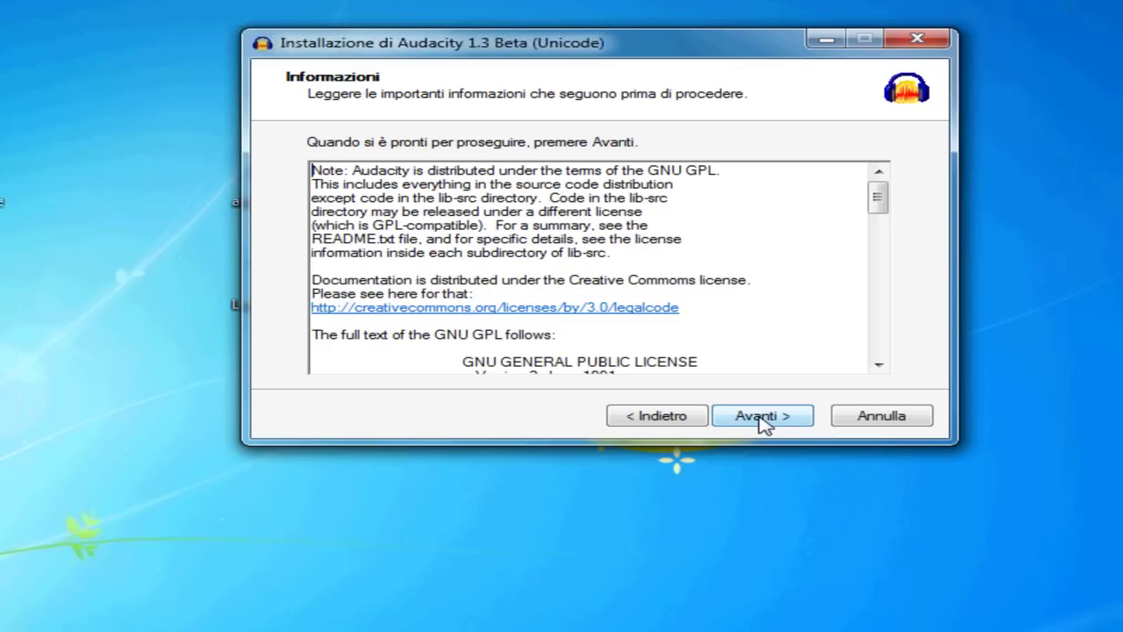
left_click(762, 418)
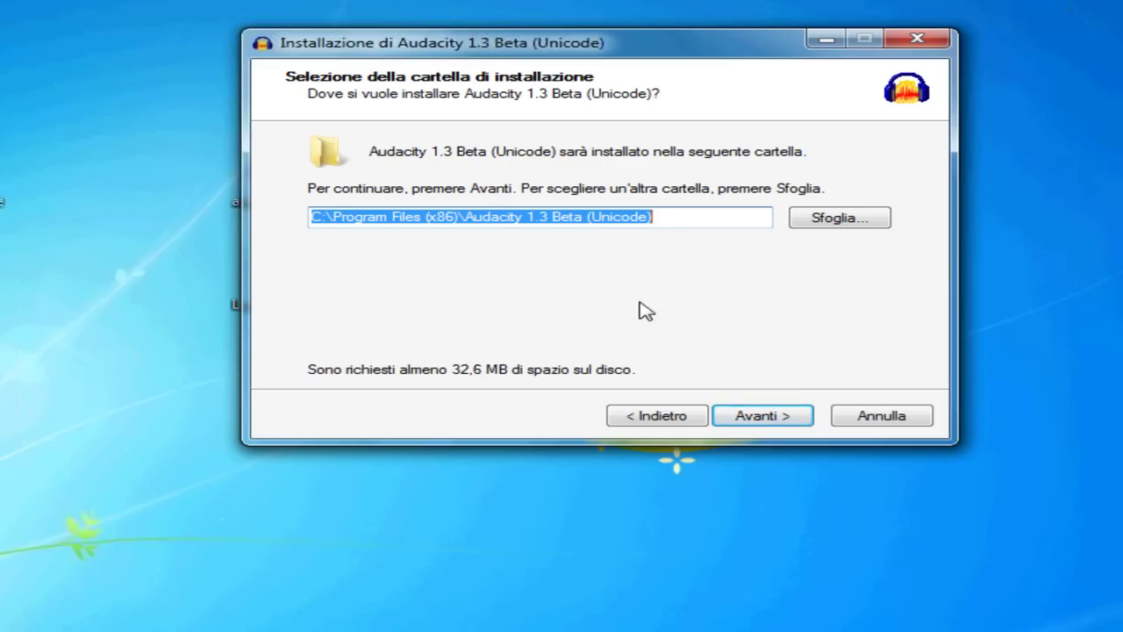
left_click(766, 428)
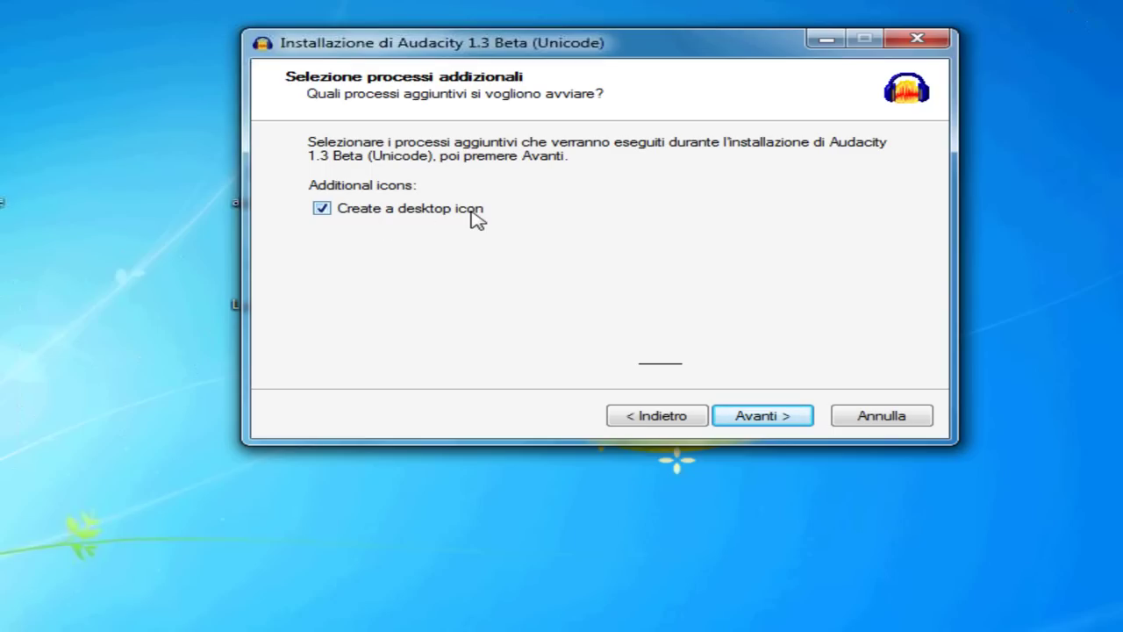
left_click(782, 418)
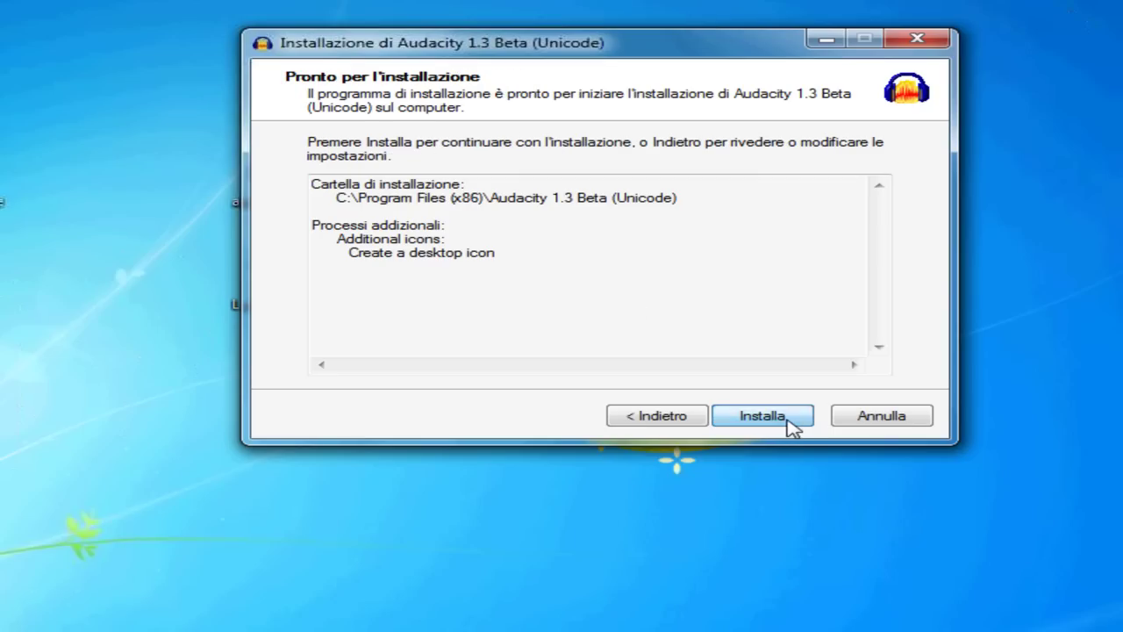
left_click(764, 416)
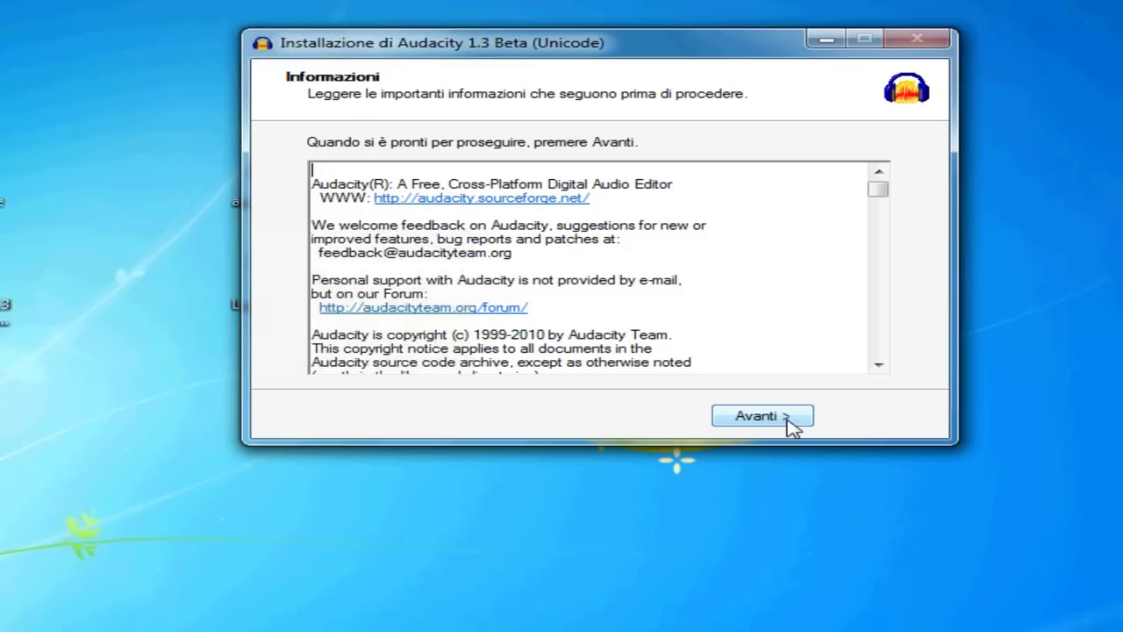
- Finish the Audacity setup with Launch Audacity enabled and dismiss the program's welcome dialog
left_click(792, 427)
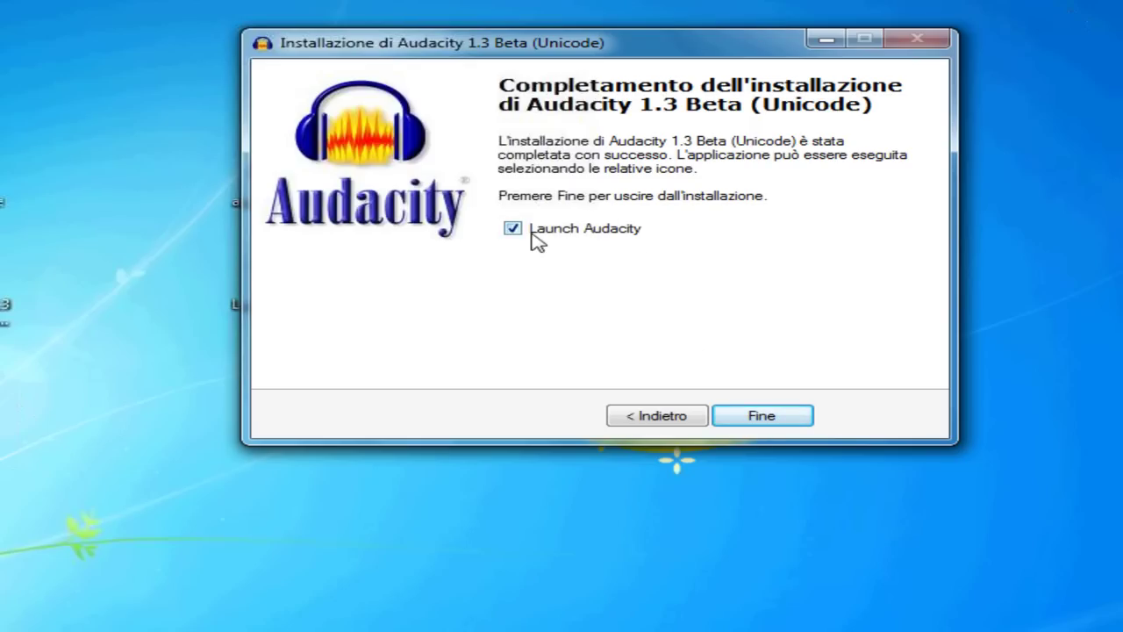
left_click(757, 416)
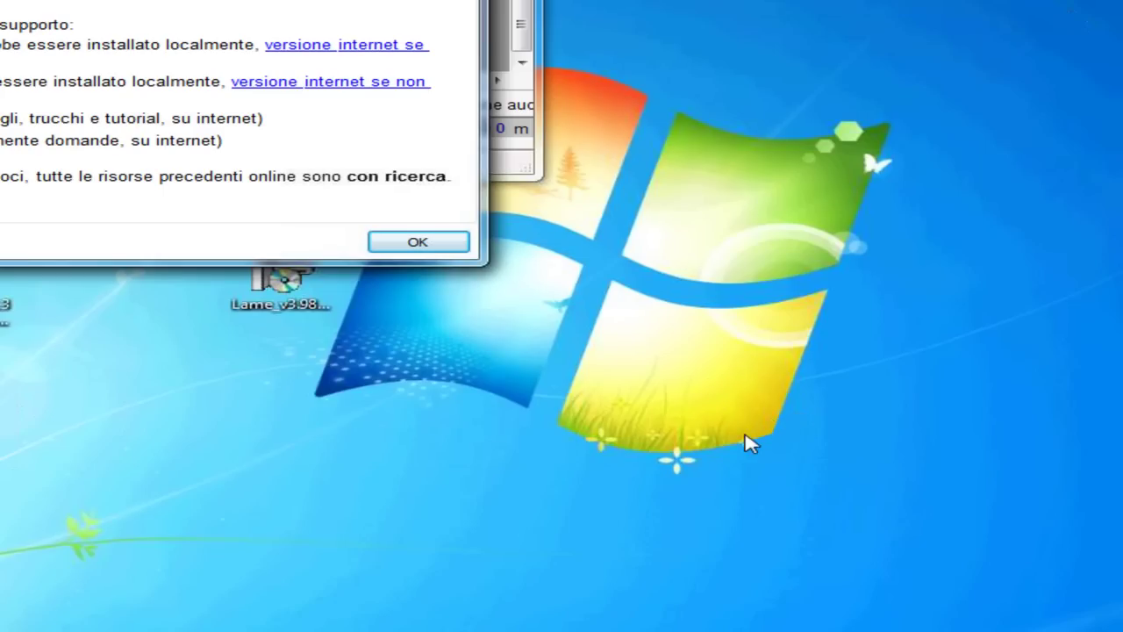
left_click_drag(216, 0, 695, 138)
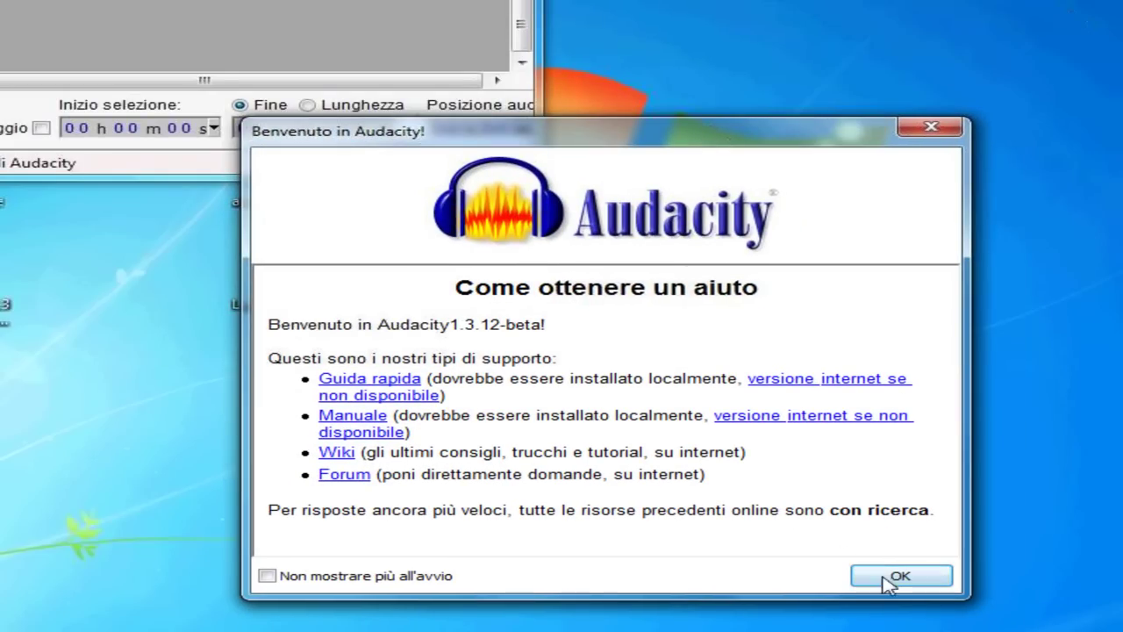
left_click(908, 579)
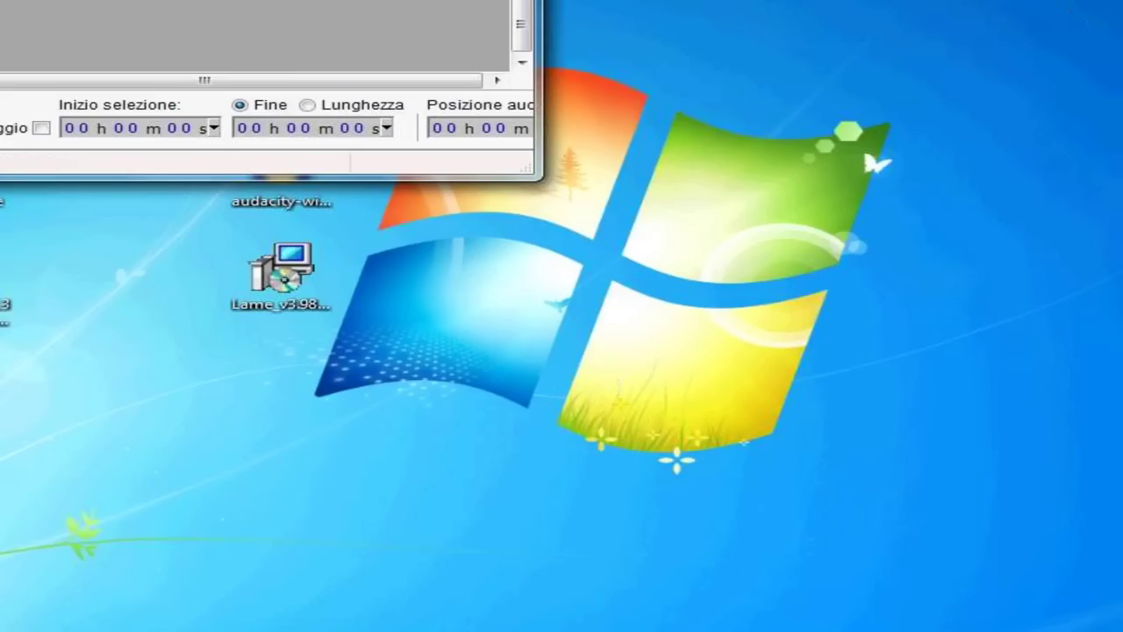
- Bring the Audacity window fully into view, enlarge it to fill the visible area, and close the program
left_click_drag(192, 0, 495, 21)
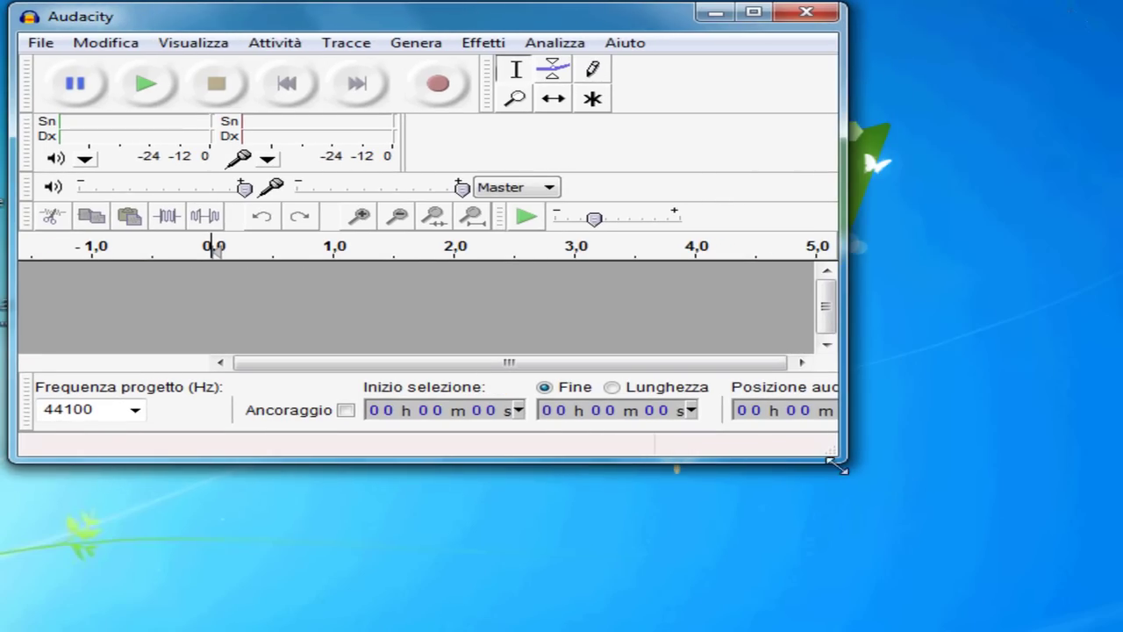
left_click_drag(841, 459, 1113, 625)
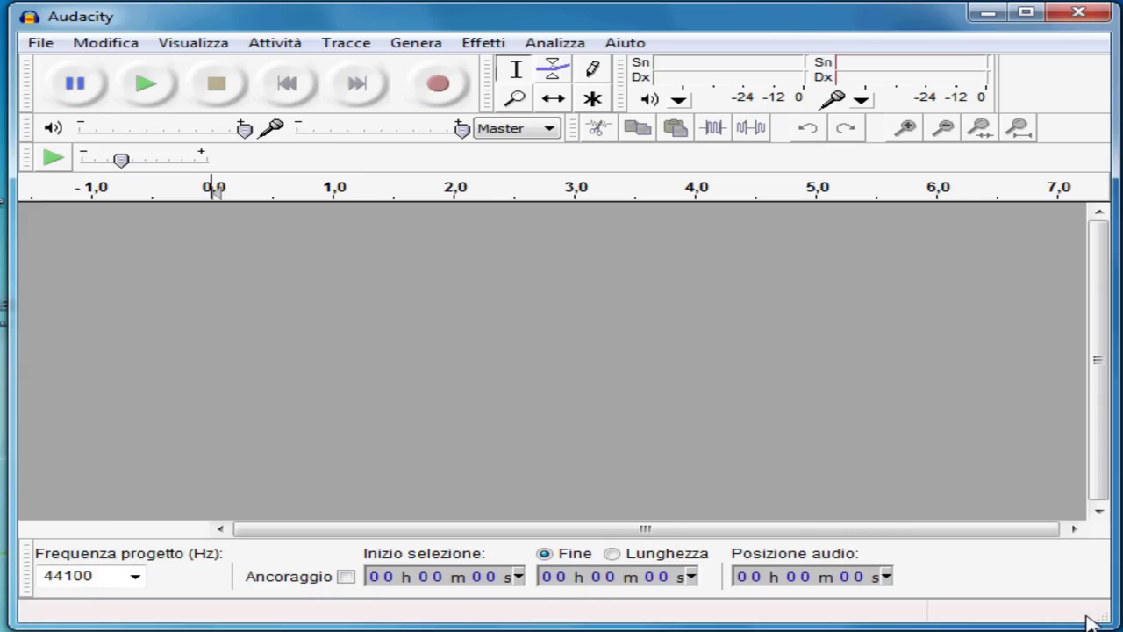
left_click(1086, 20)
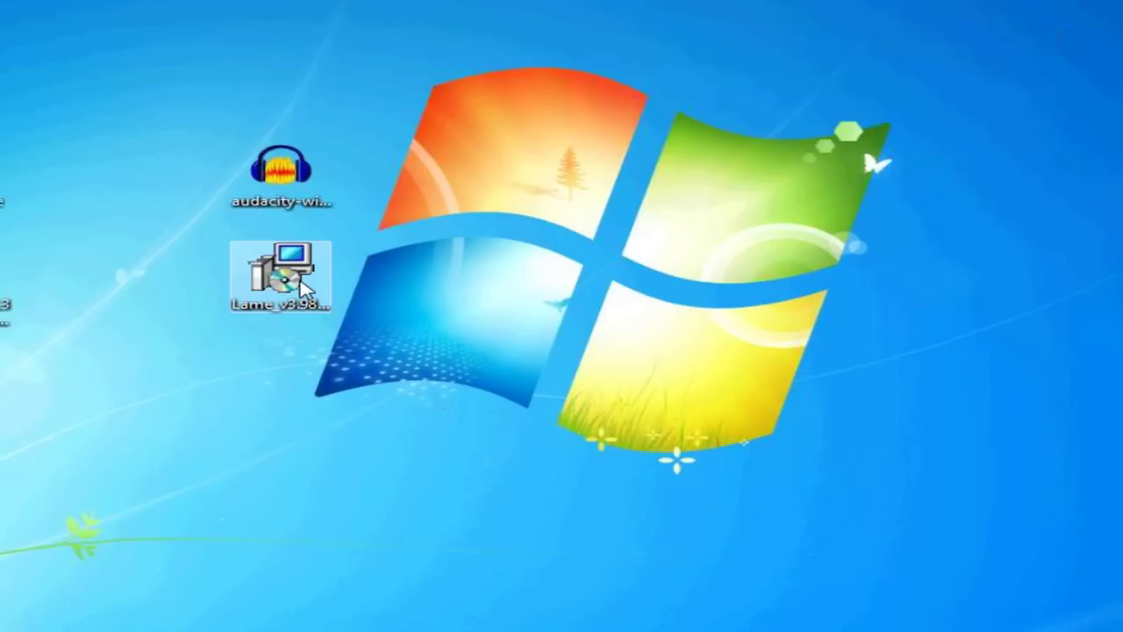
- Run the LAME v3.98.2 installer from the desktop and accept its license agreement
left_click(299, 281)
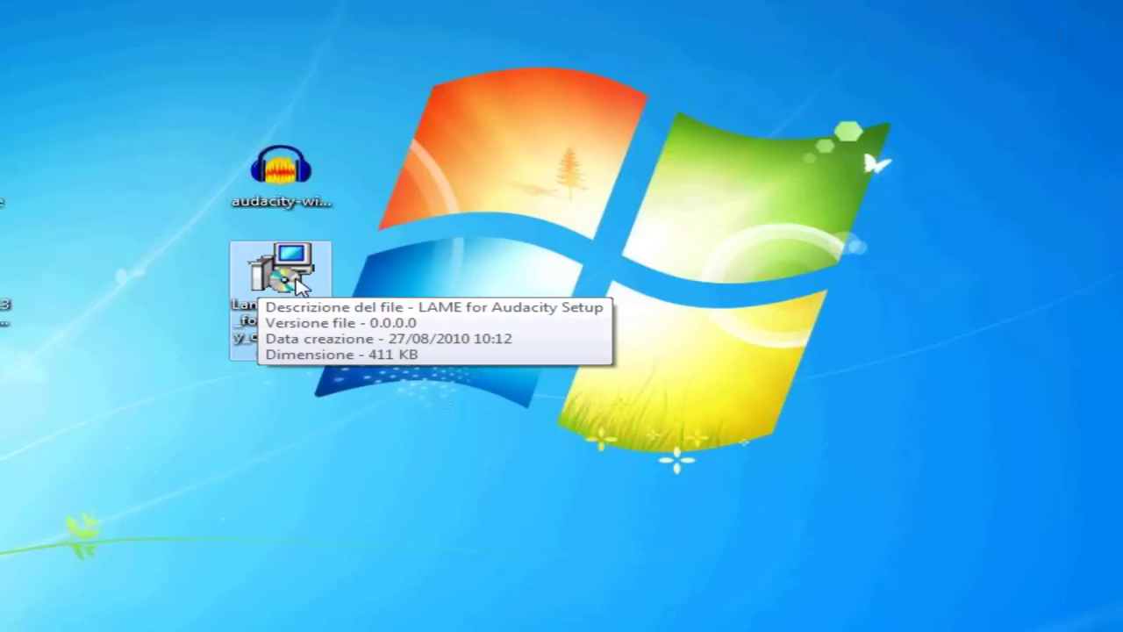
double_click(299, 280)
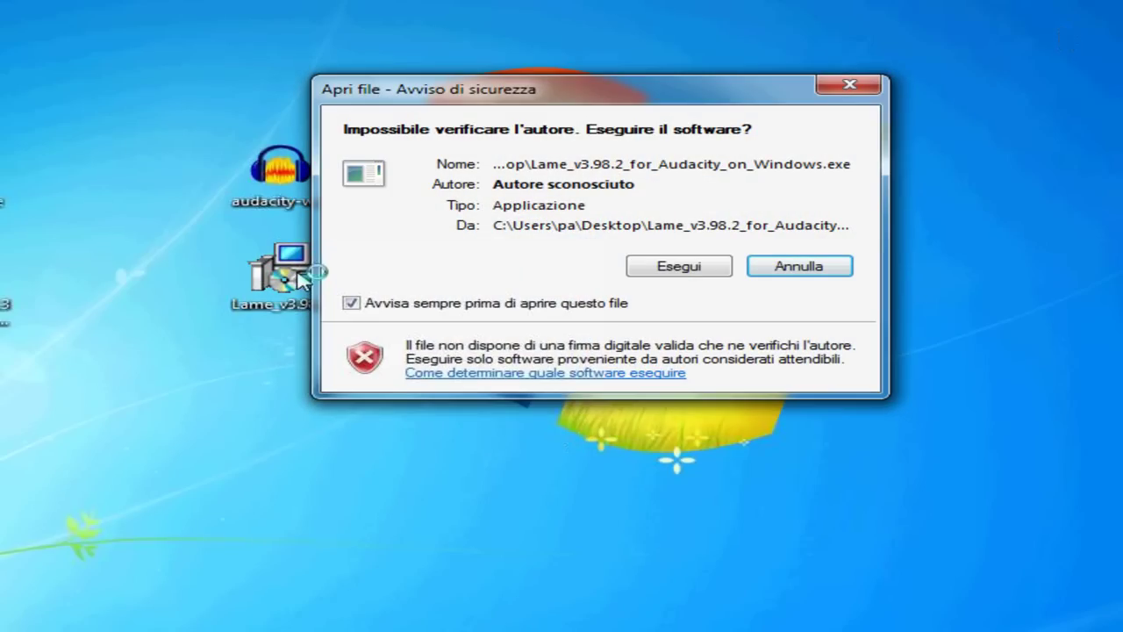
left_click(681, 268)
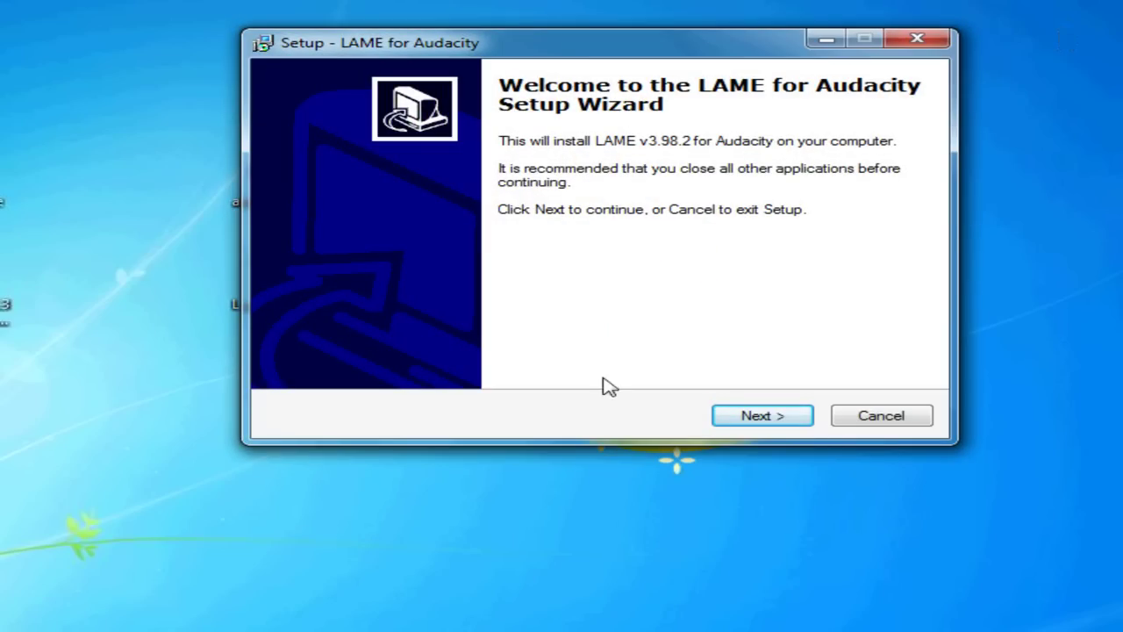
left_click(755, 419)
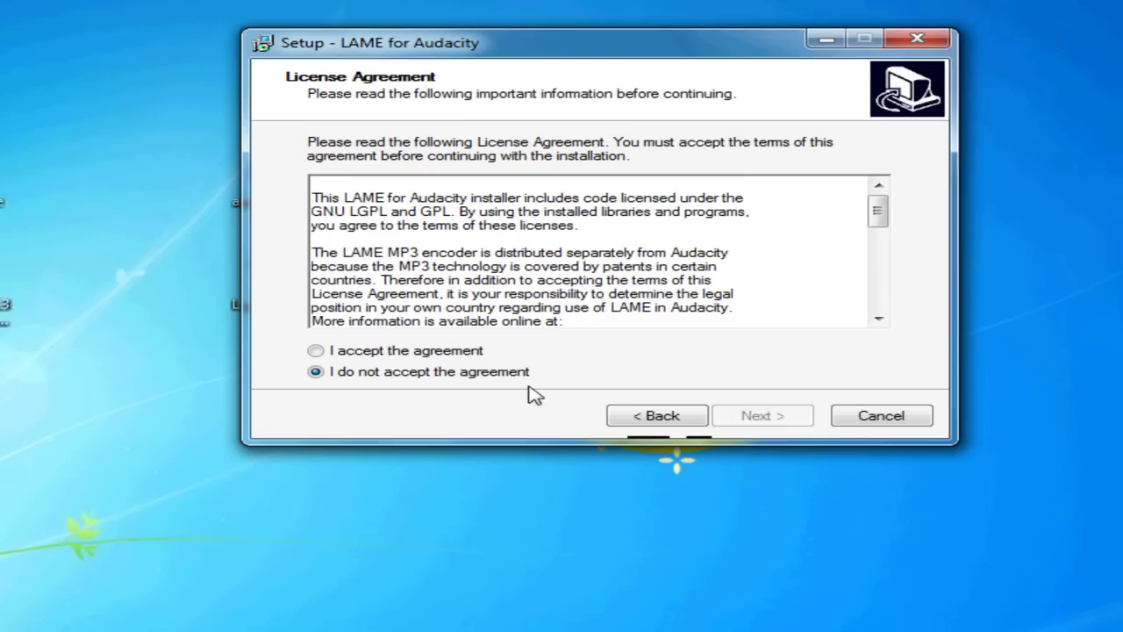
left_click(316, 350)
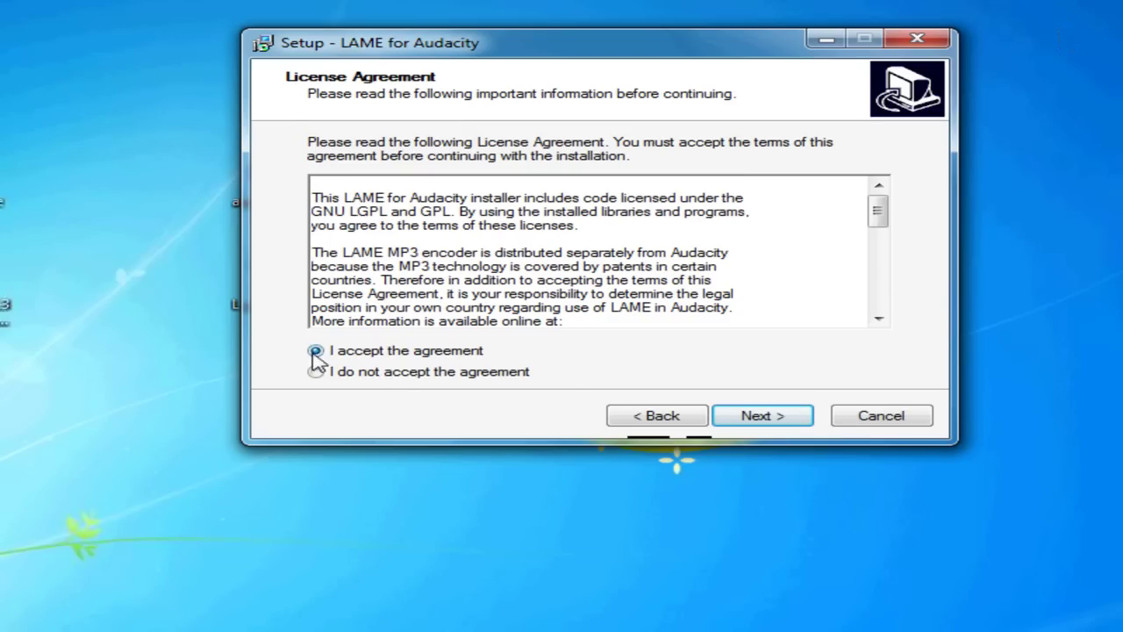
left_click(794, 430)
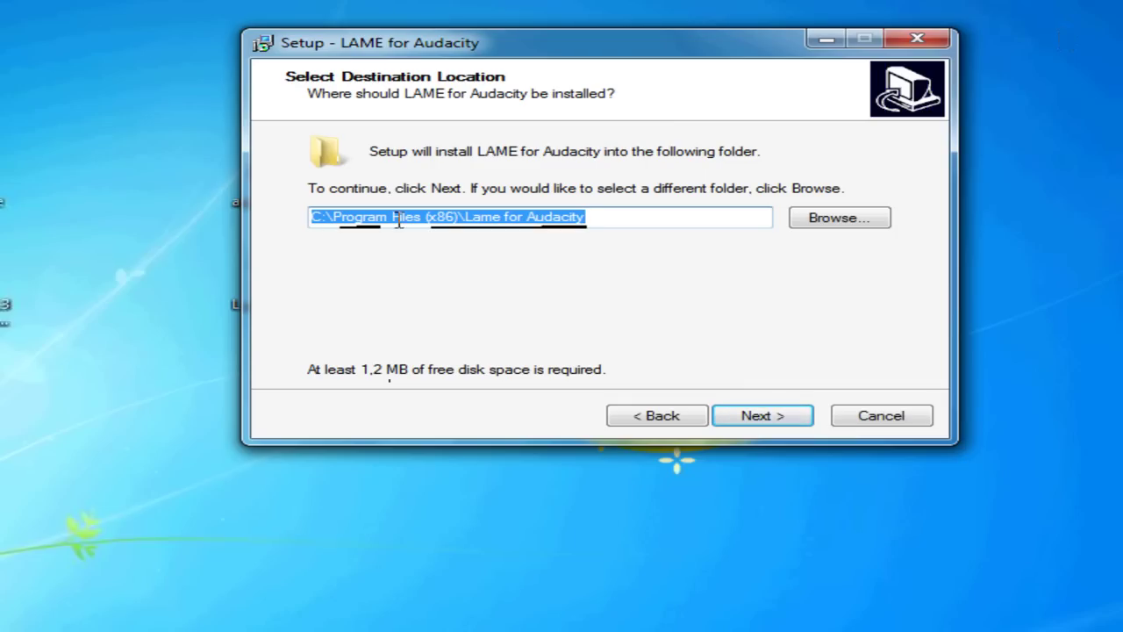
- Install LAME for Audacity in the default folder C:\Program Files (x86)\Lame for Audacity and finish the setup
left_click(464, 217)
left_click_drag(466, 218, 301, 221)
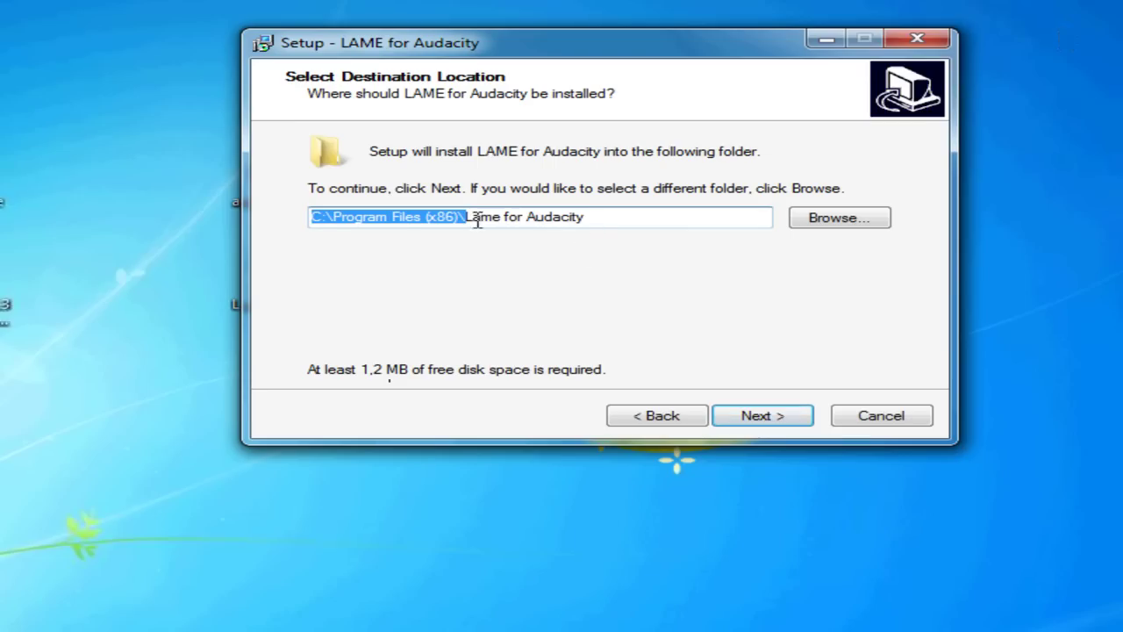
left_click(784, 425)
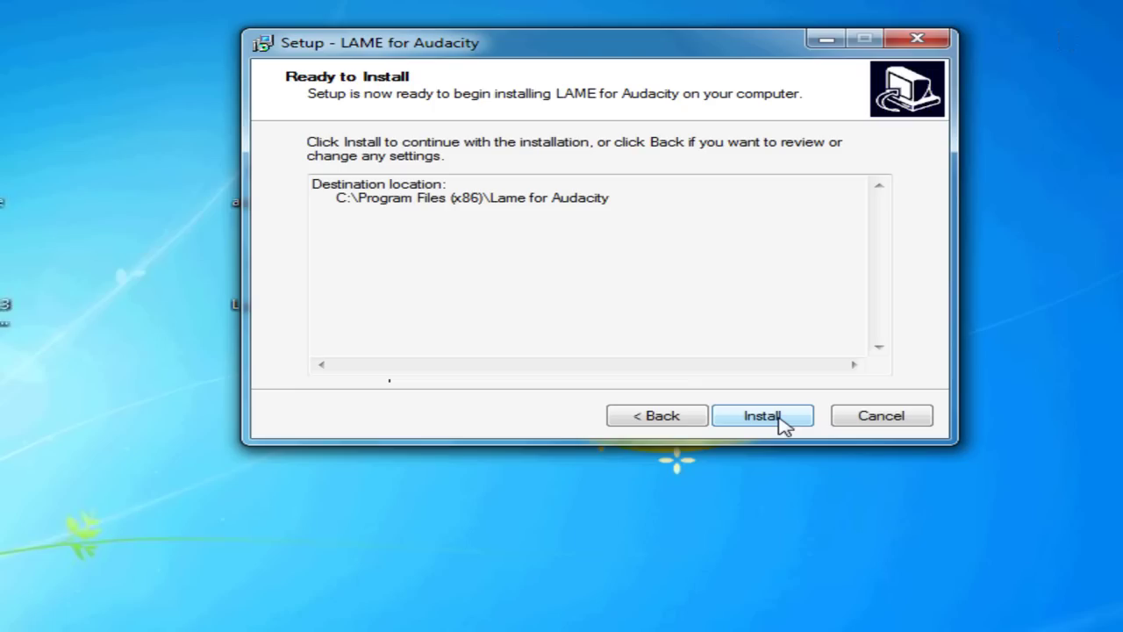
left_click(784, 425)
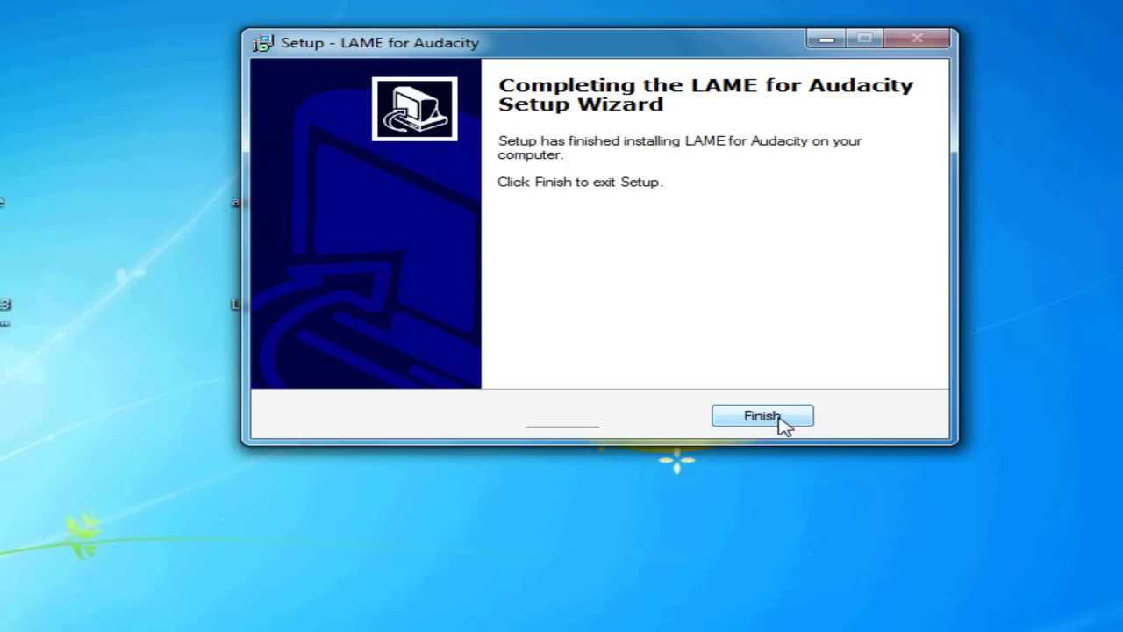
left_click(761, 416)
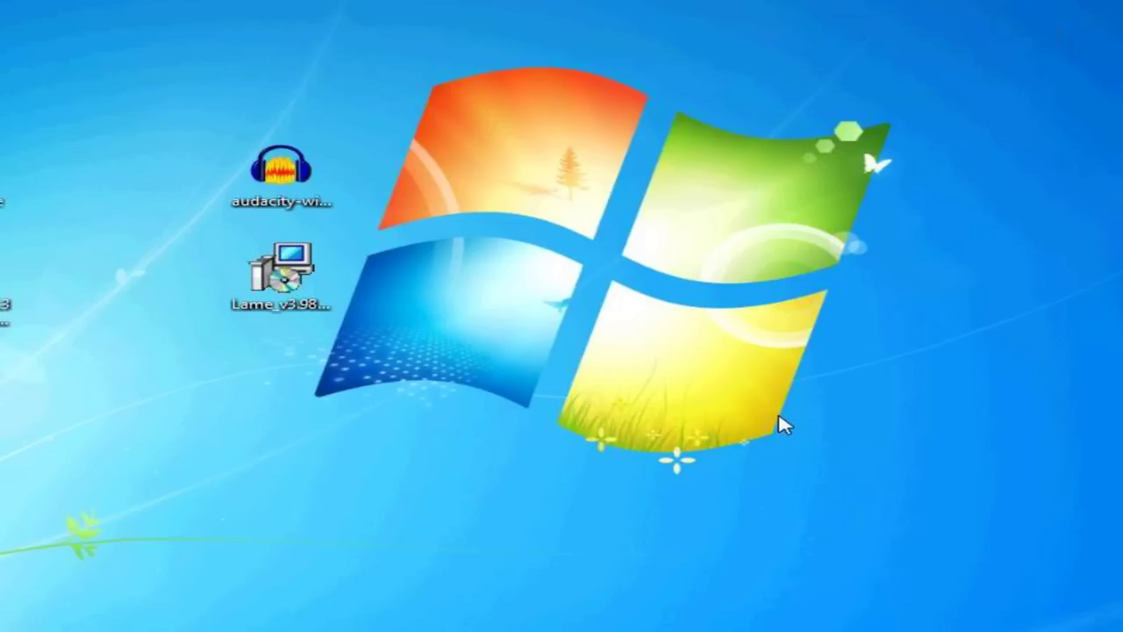